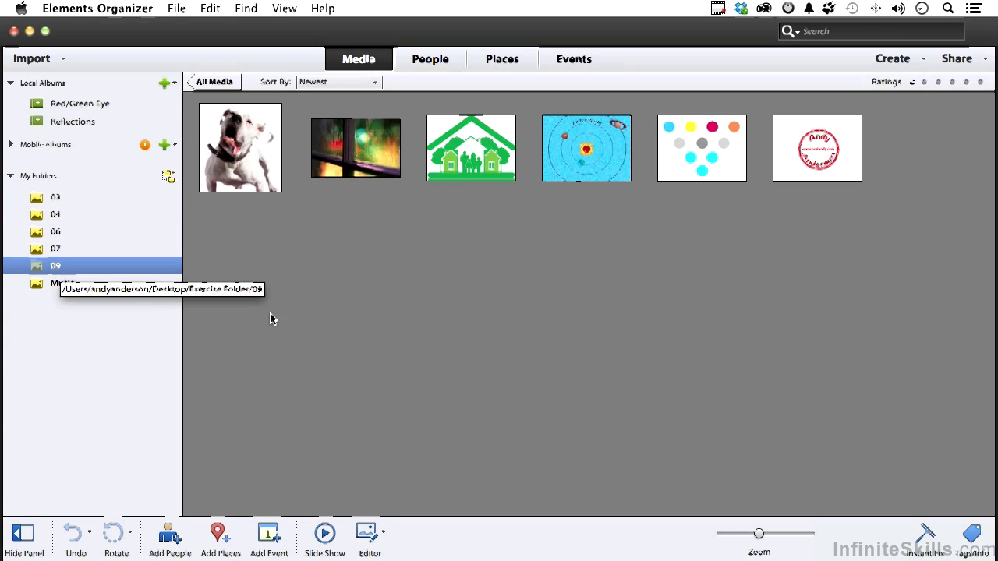
- Open the solar-system thumbnail in Photoshop Elements Editor from the Organizer's right-click menu
right_click(596, 150)
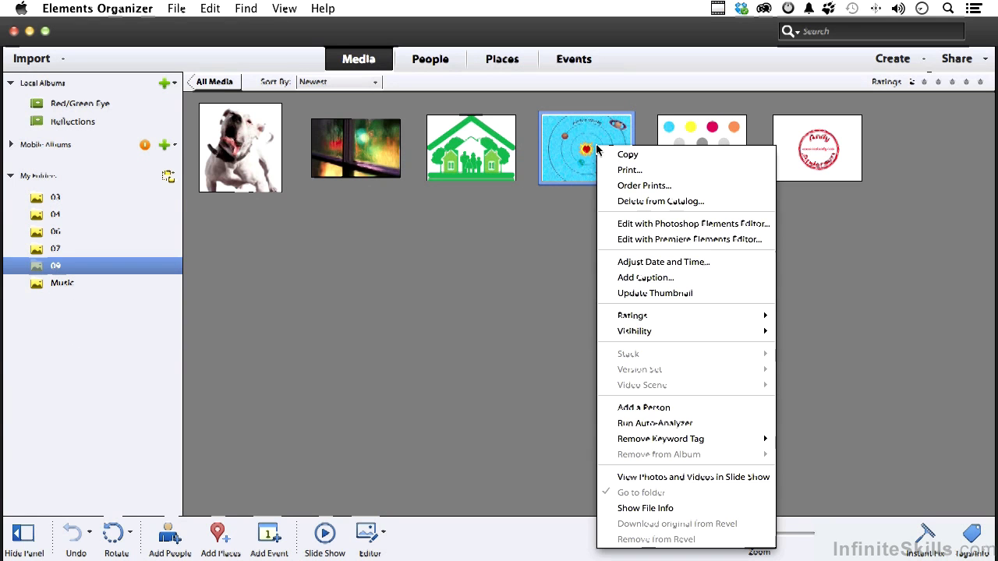
click(615, 225)
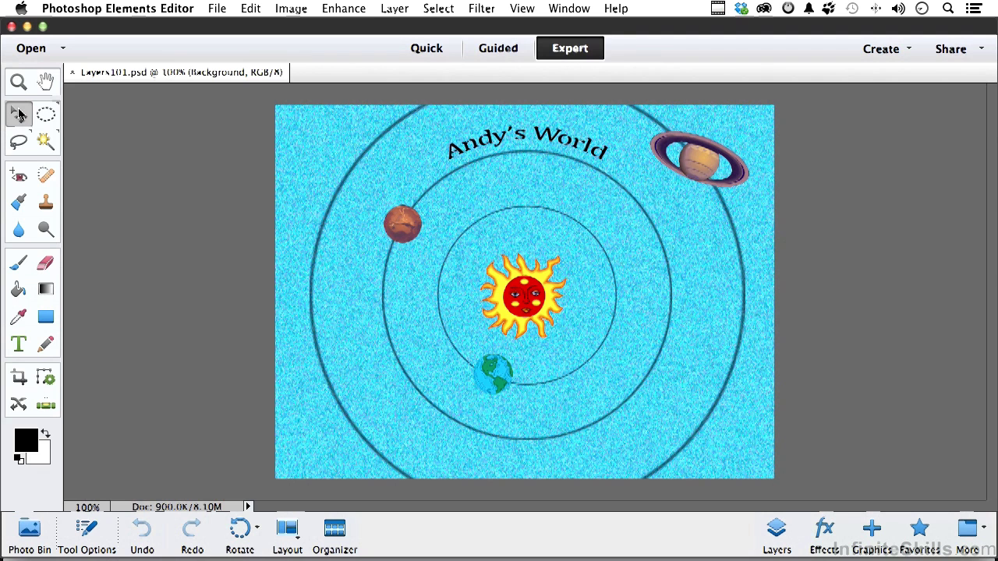
- Toggle the Move tool options, then drag the sun upward as a trial and undo it
click(96, 532)
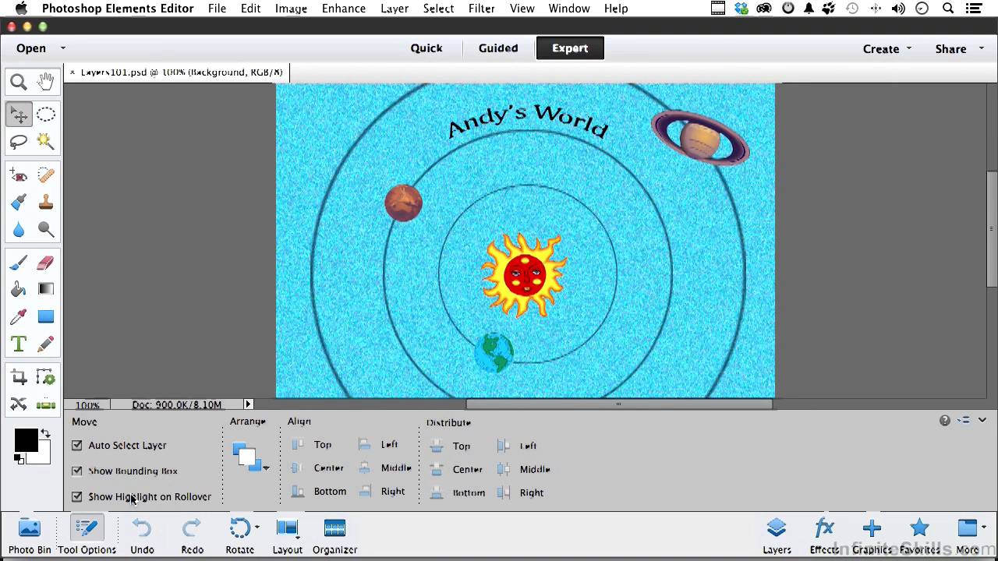
click(94, 532)
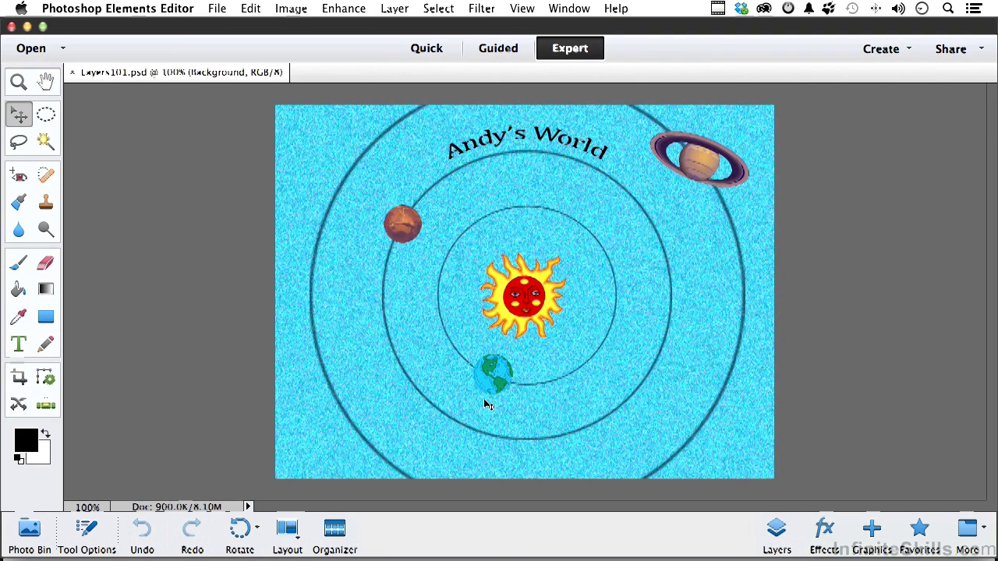
click(533, 304)
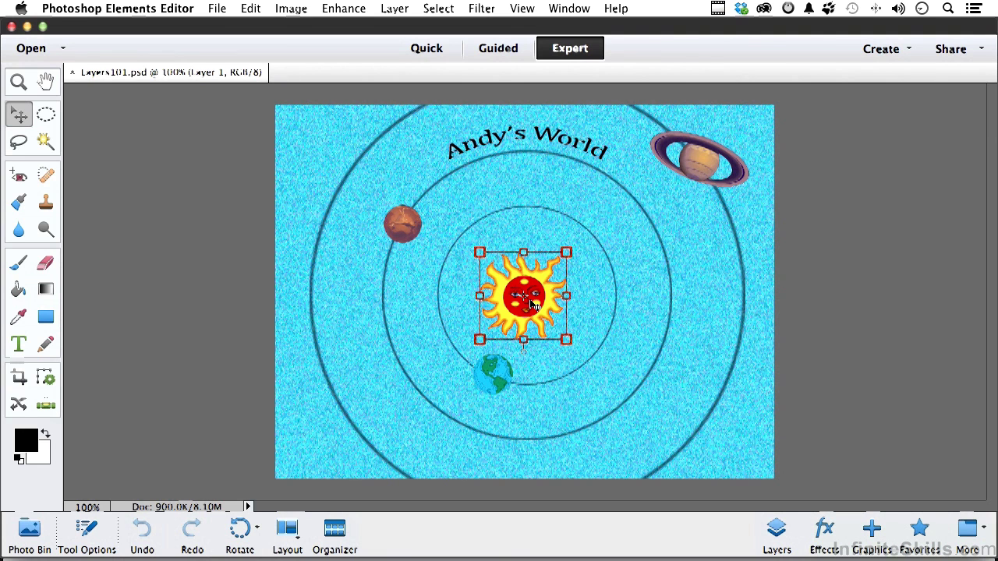
drag(533, 305, 542, 270)
key(super+z)
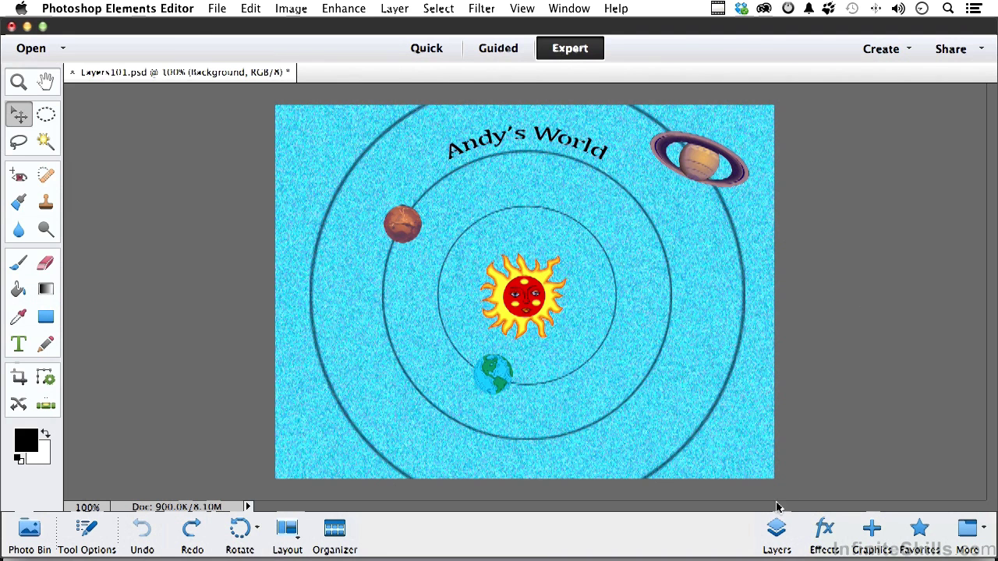
- Show the Layers panel listing all nine layers of Layers101.psd
click(775, 537)
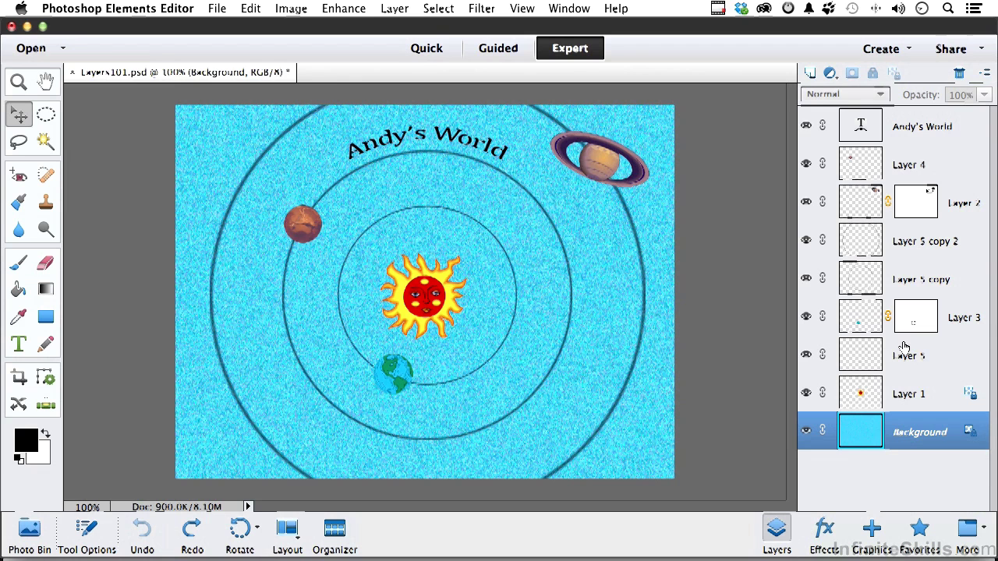
click(860, 396)
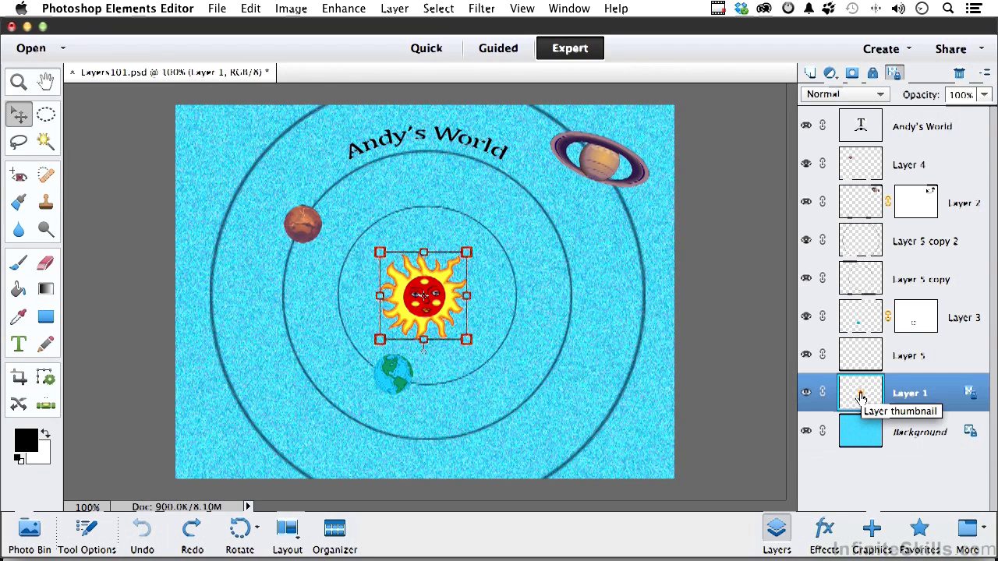
click(806, 394)
click(806, 394)
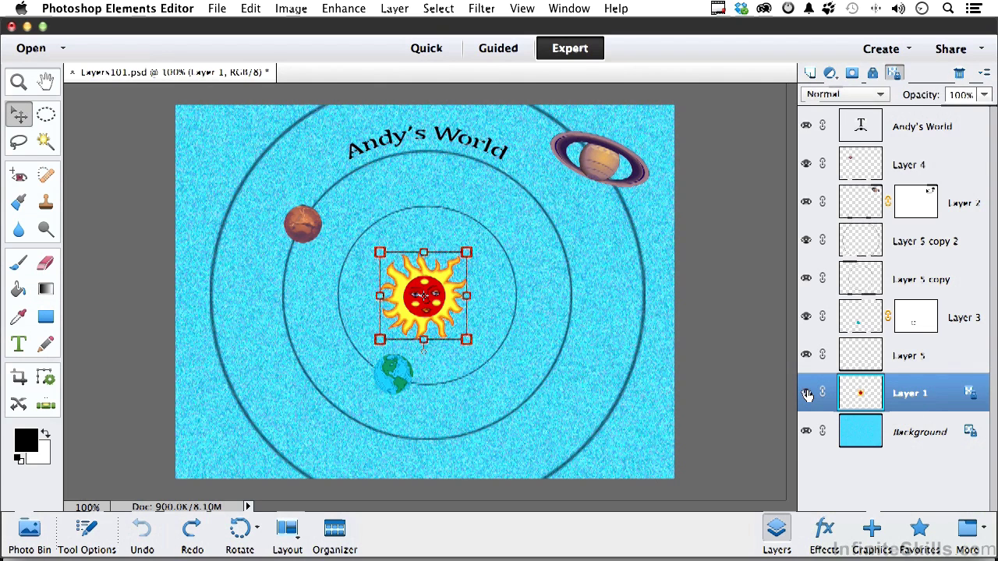
click(806, 394)
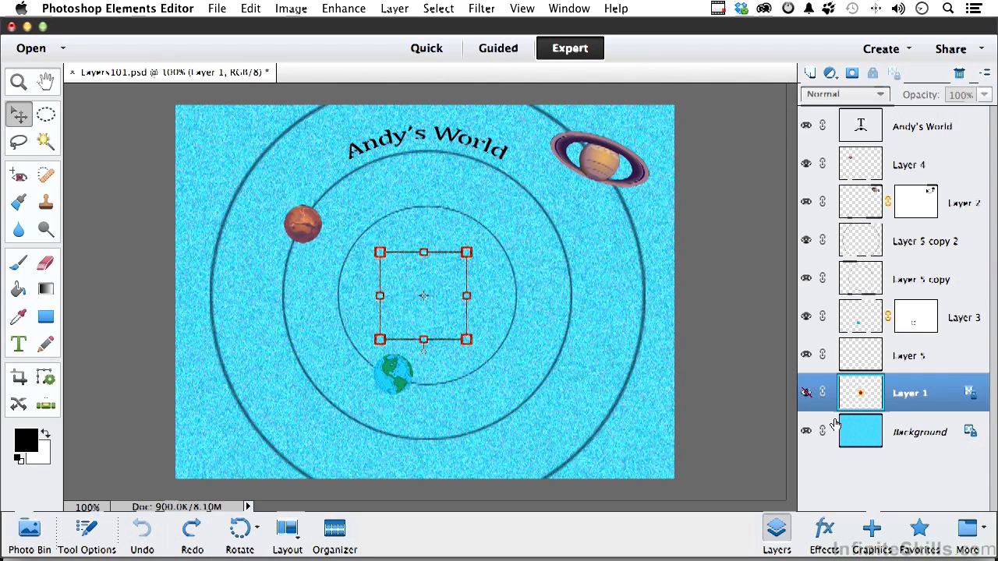
click(806, 393)
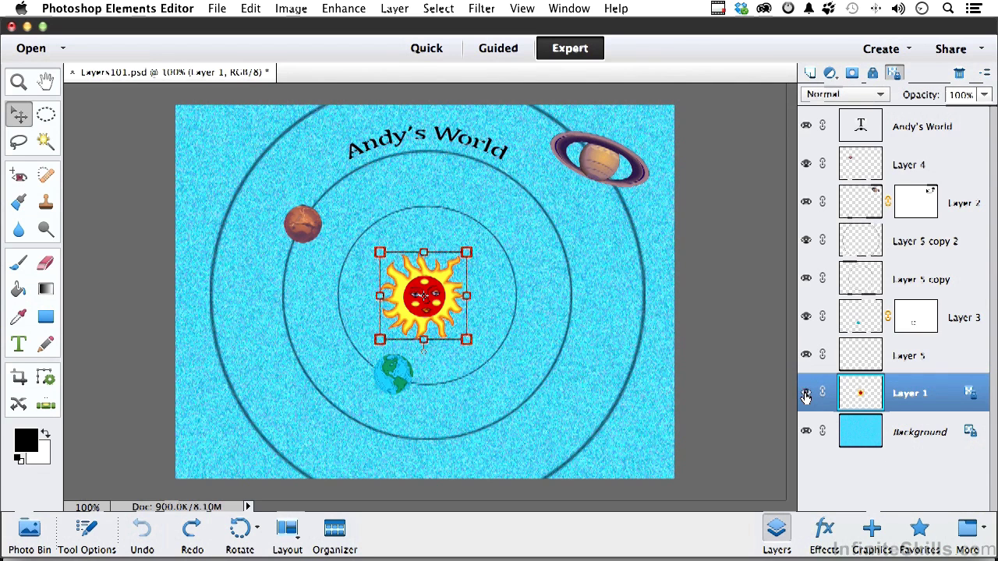
click(807, 318)
click(806, 318)
- Add a new layer above Andy's World and undo it, then compare Andy's World and Layer 4 selections
click(860, 128)
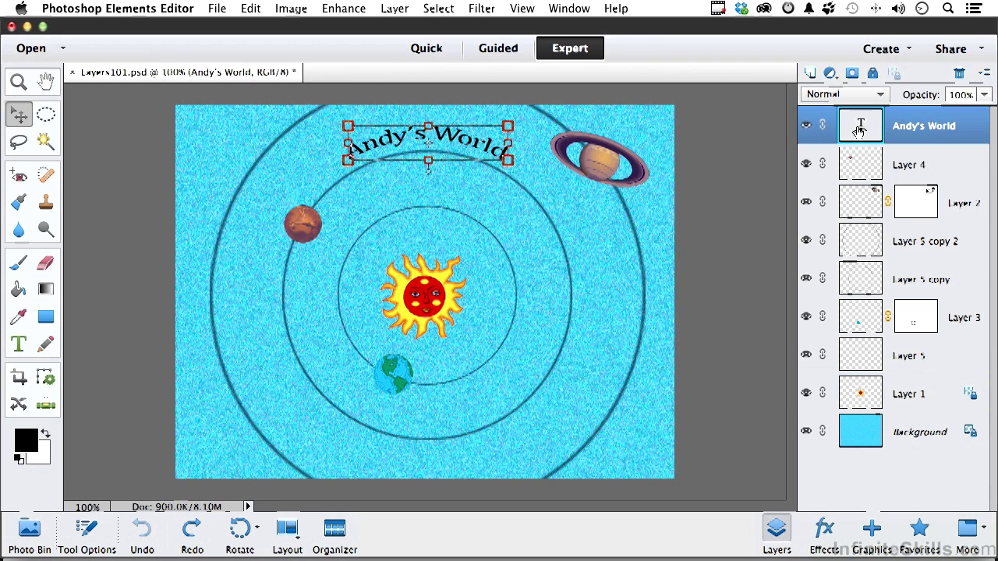
click(810, 75)
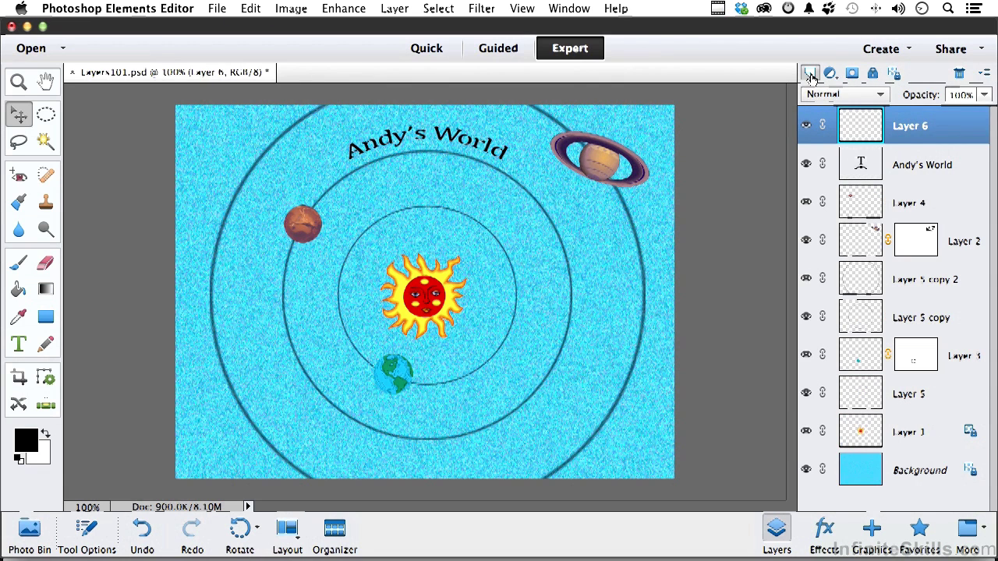
key(super+z)
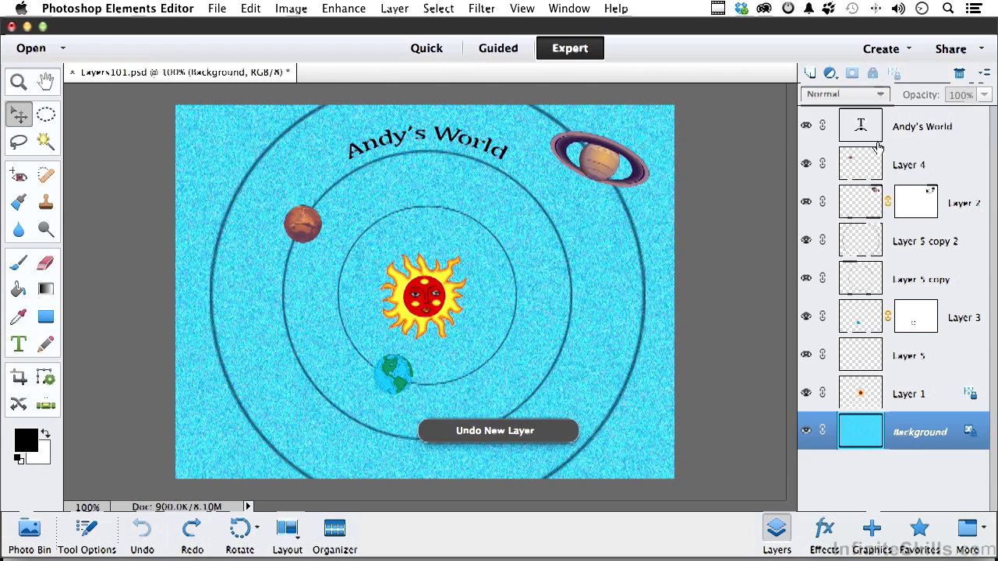
click(877, 143)
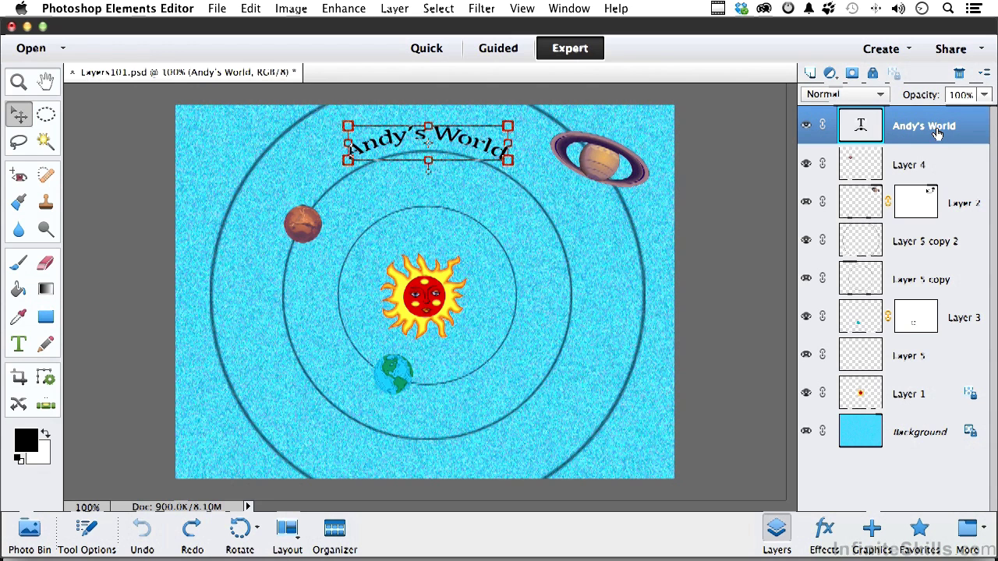
click(879, 161)
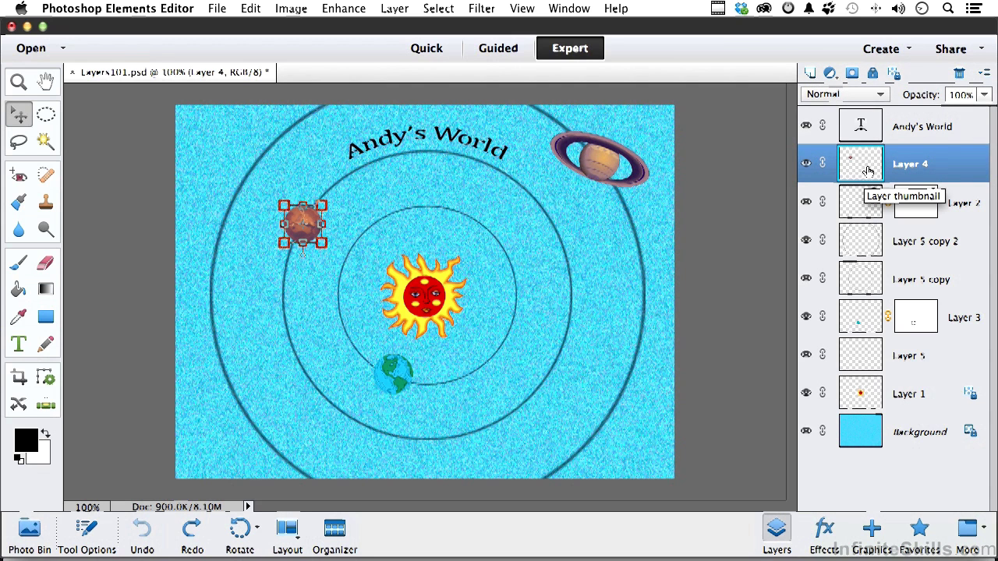
click(864, 126)
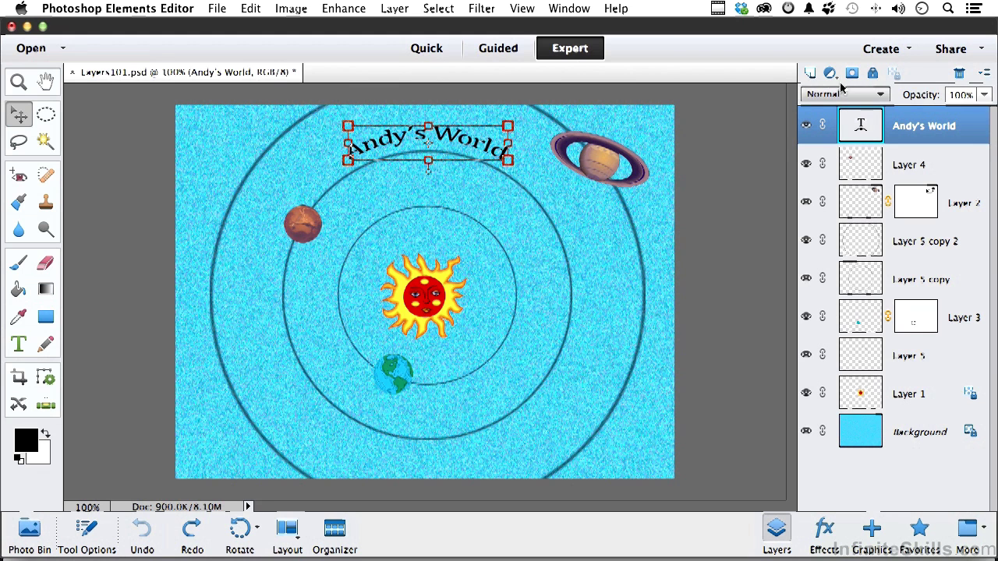
- Add Layer 6 above Andy's World, drag it below the text, then undo the reorder
click(810, 73)
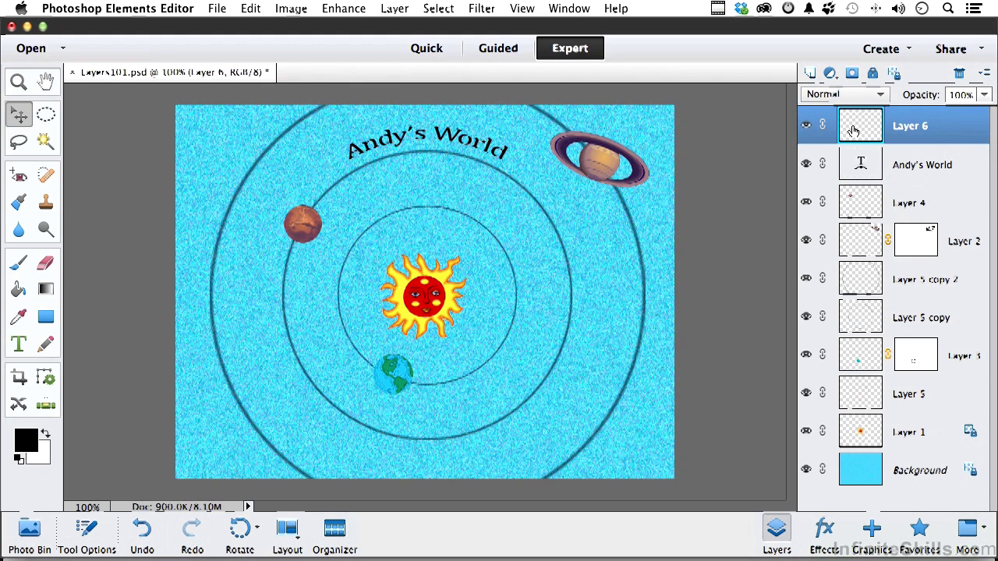
drag(853, 131, 859, 180)
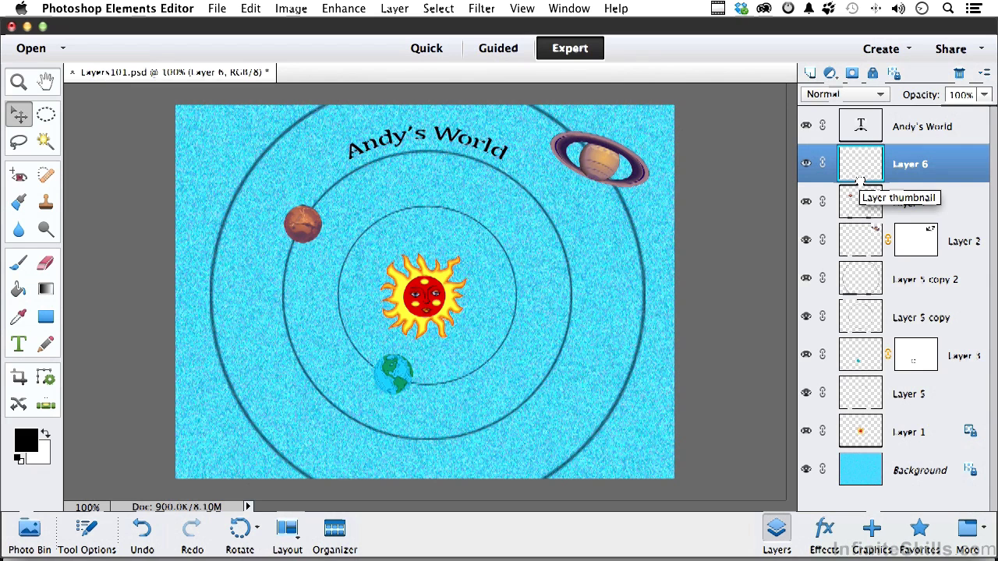
key(super+z)
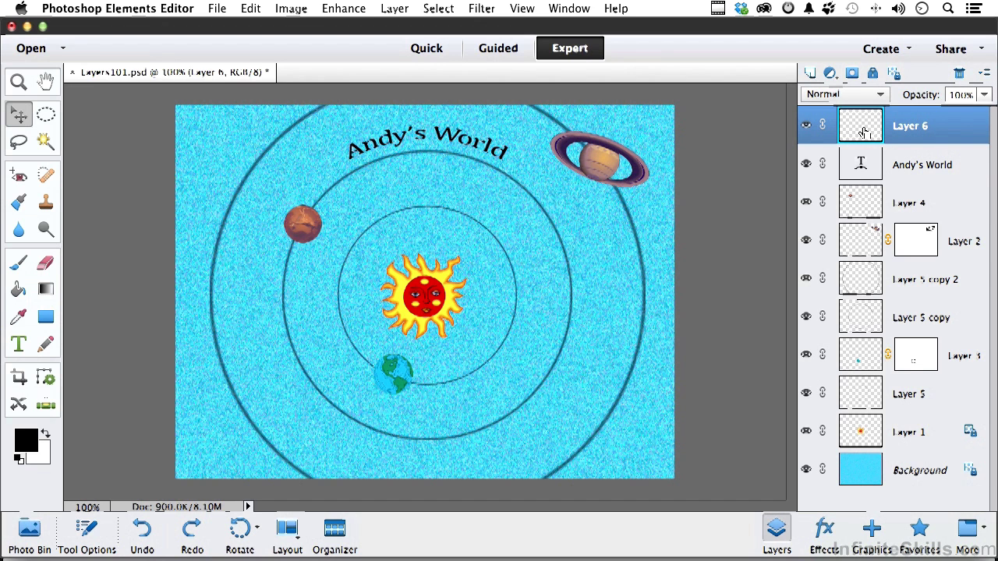
click(809, 74)
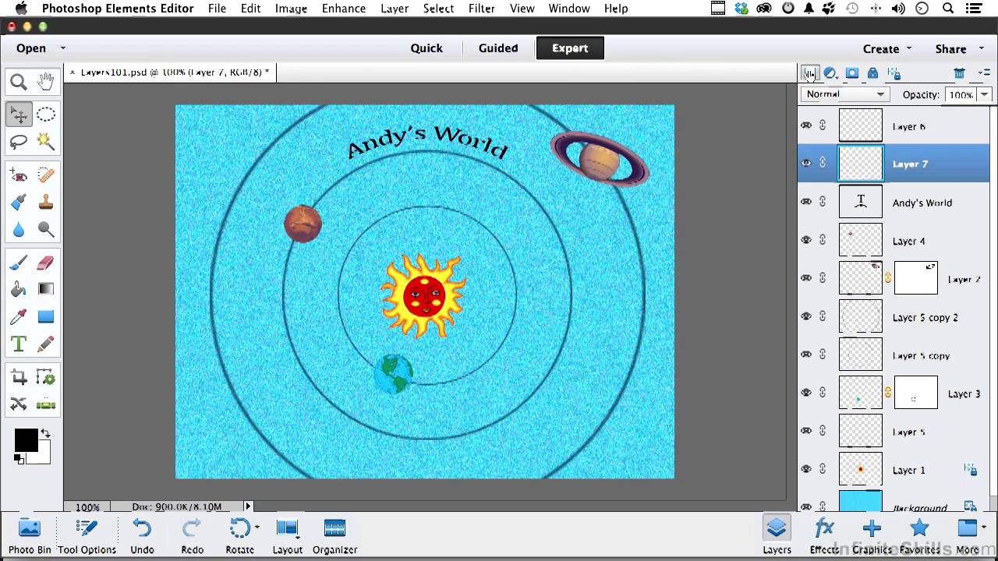
key(super+z)
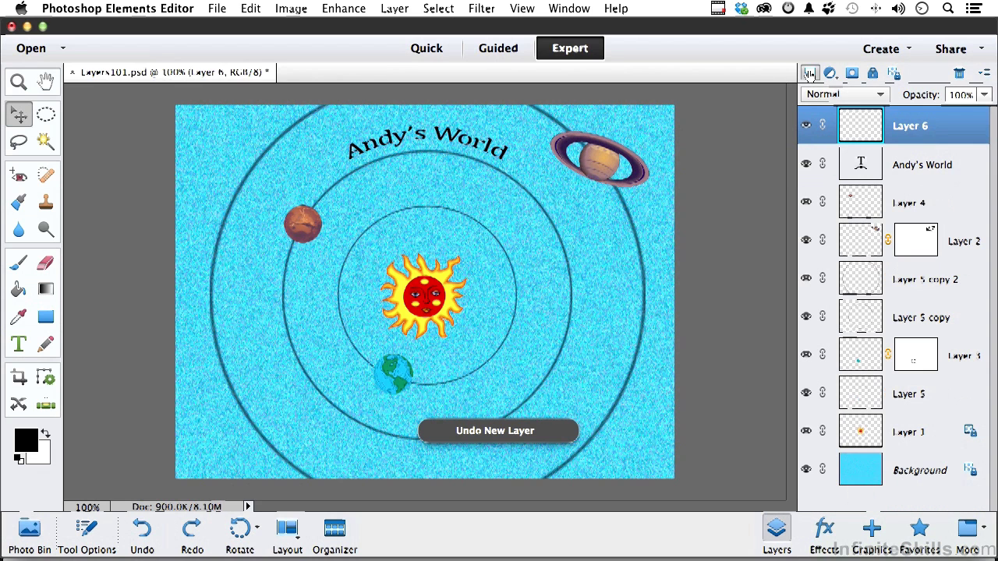
- Hide and reshow Andy's World and Mars, then solo the Andy's World text layer
click(805, 166)
click(806, 168)
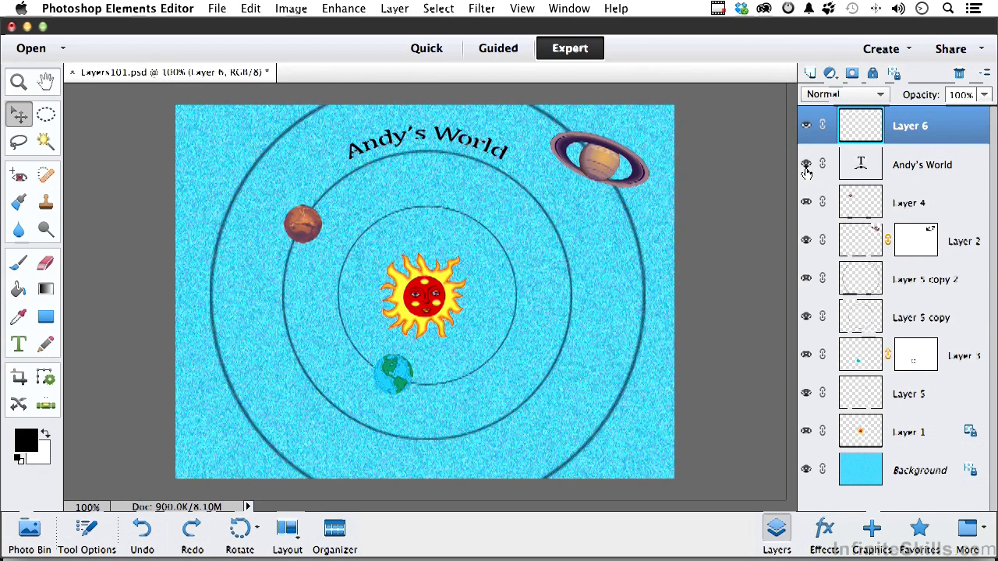
click(806, 202)
click(806, 203)
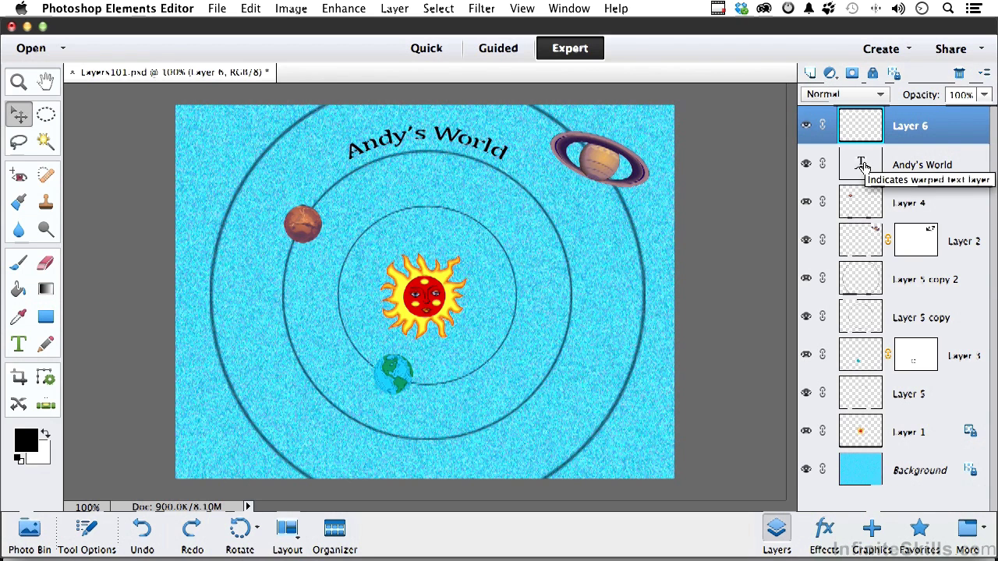
alt+click(806, 165)
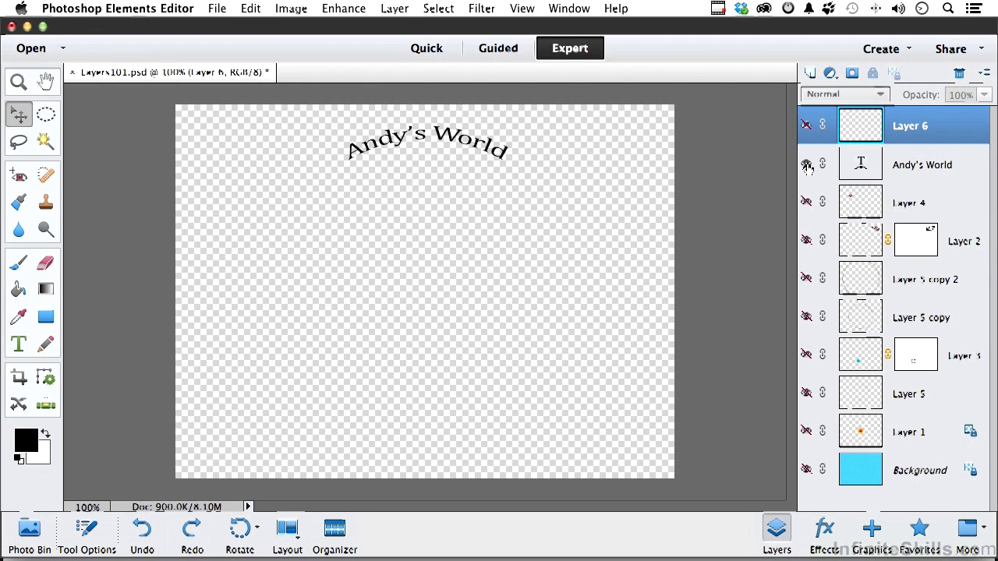
- Make all layers visible again, toggle Layer 6 off and on, and delete the empty Layer 6
alt+click(807, 166)
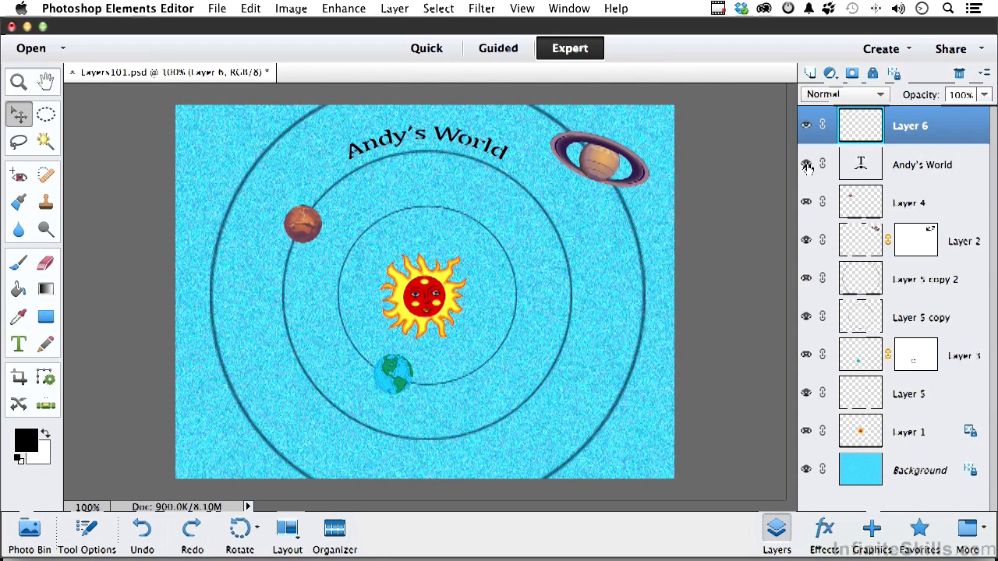
click(806, 130)
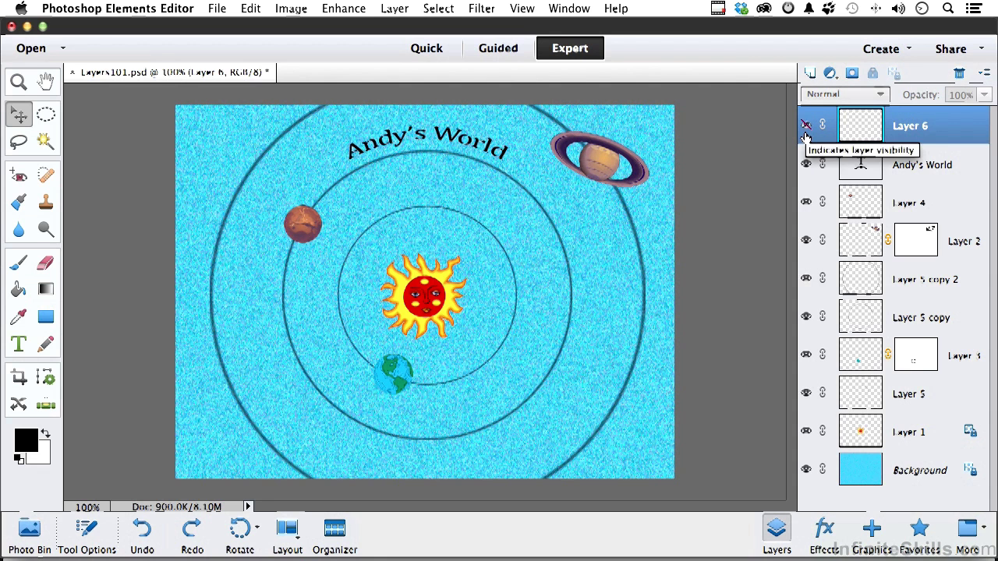
click(806, 135)
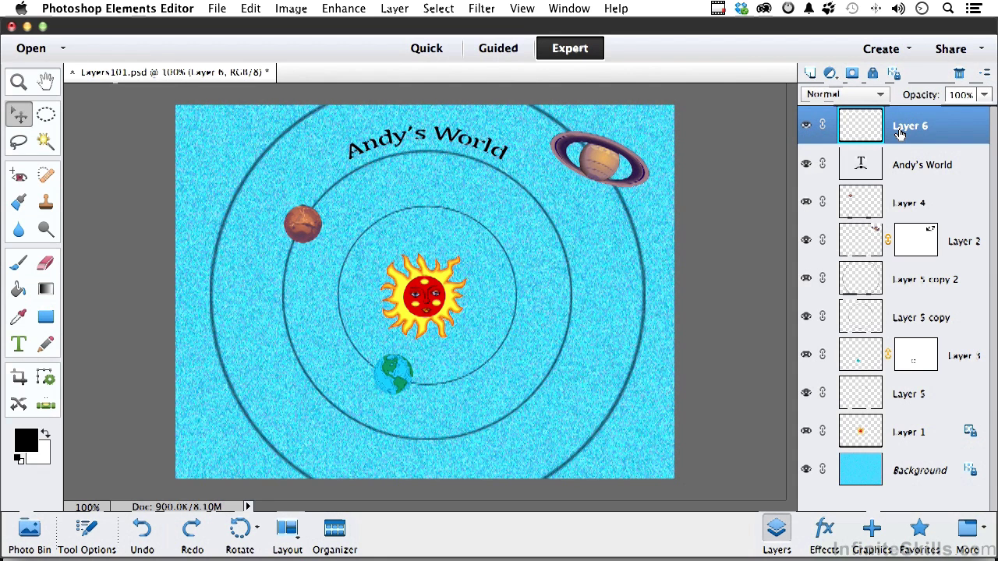
key(Delete)
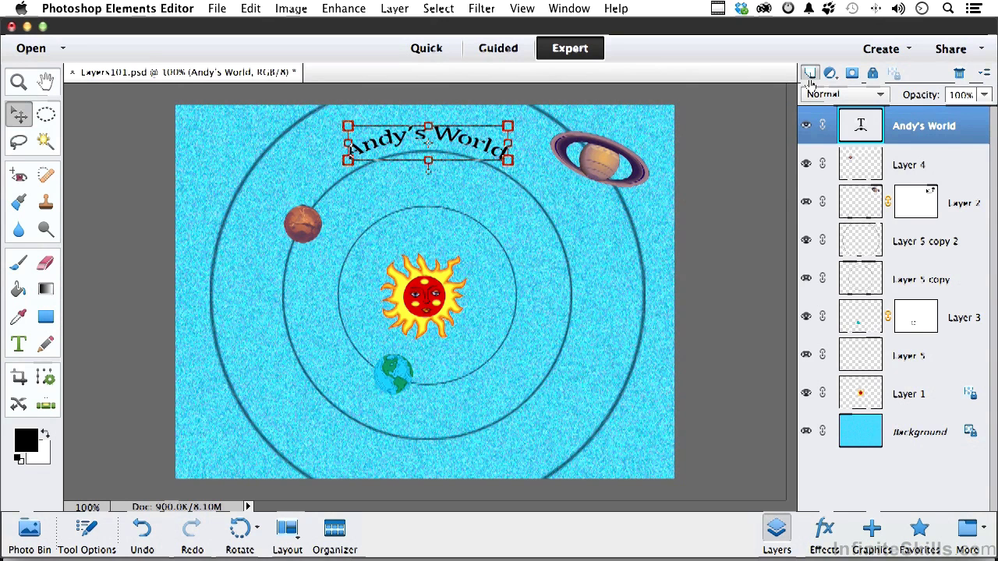
- Dismiss the adjustment layer menu unused, then fully lock and unlock the sun's Layer 1
click(831, 74)
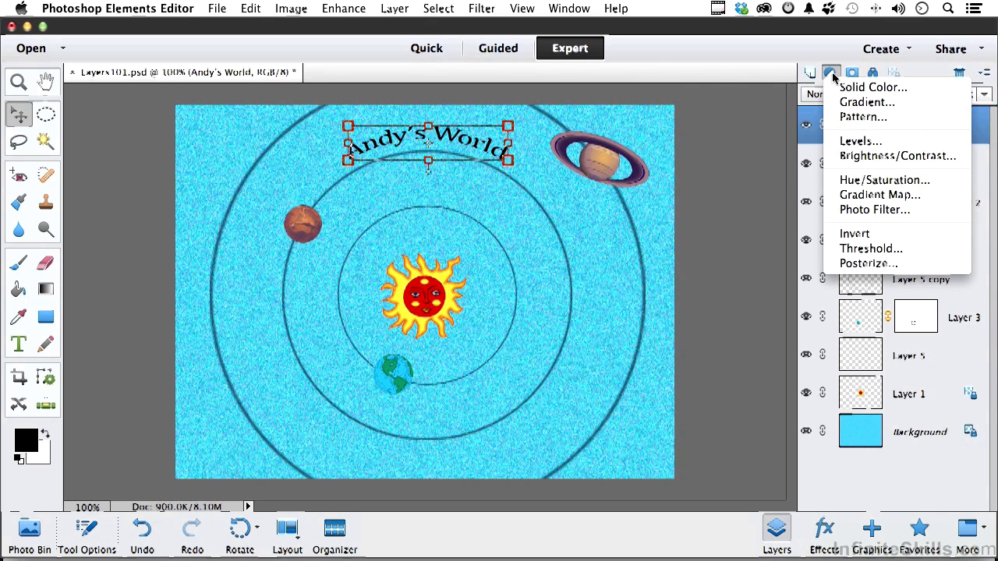
click(850, 75)
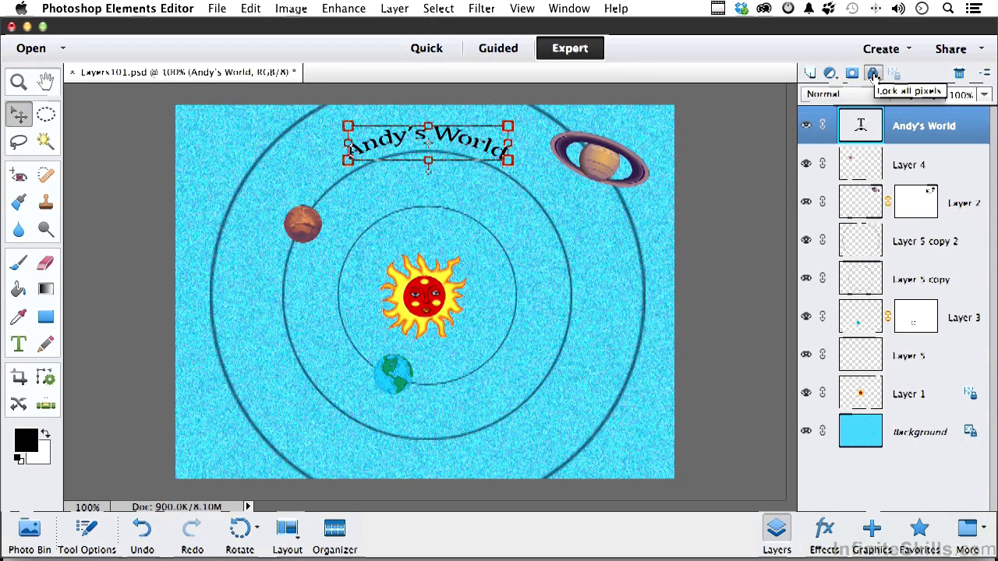
click(858, 402)
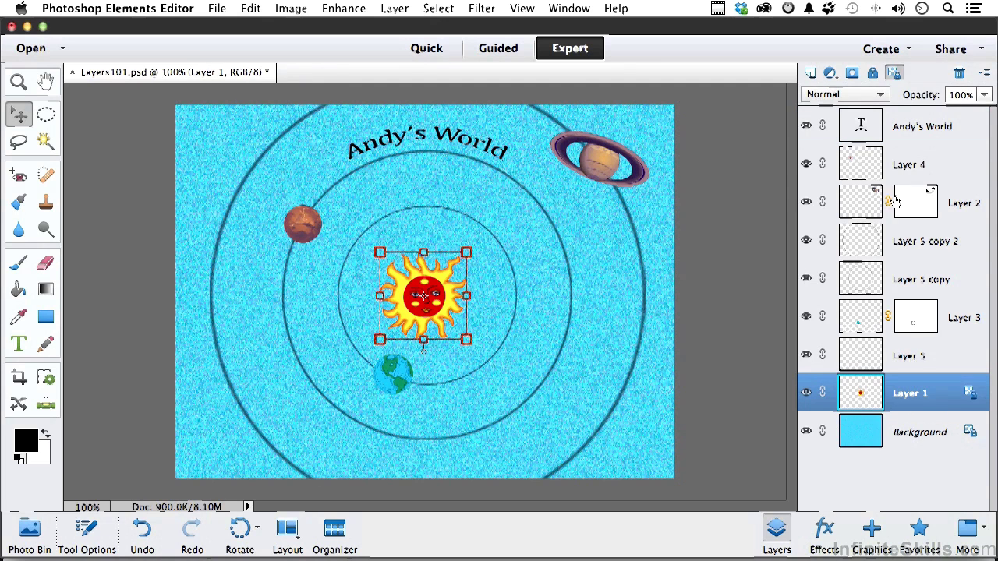
click(872, 73)
click(872, 73)
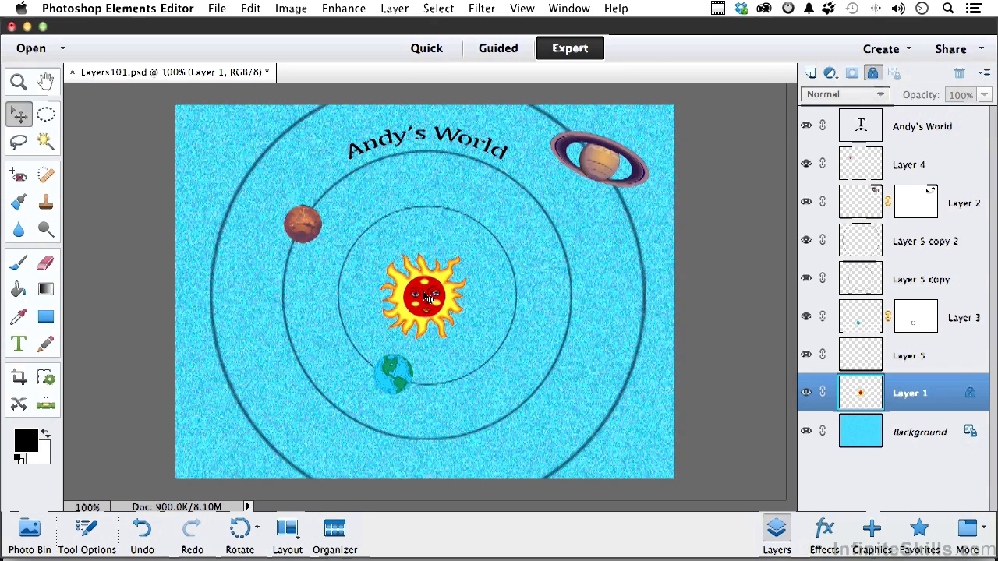
click(874, 72)
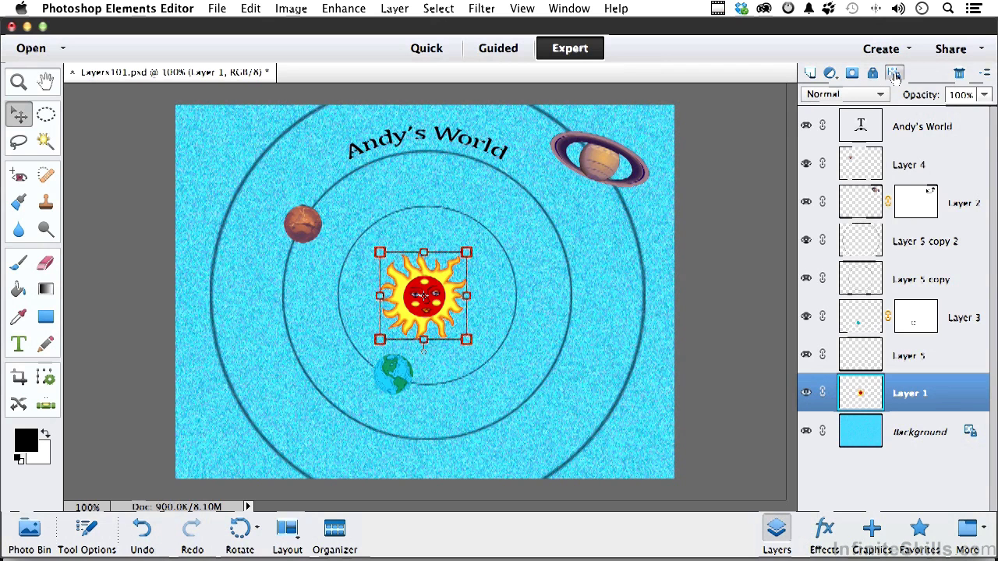
- Paint a test black brush stroke across the sun layer and undo it
click(15, 266)
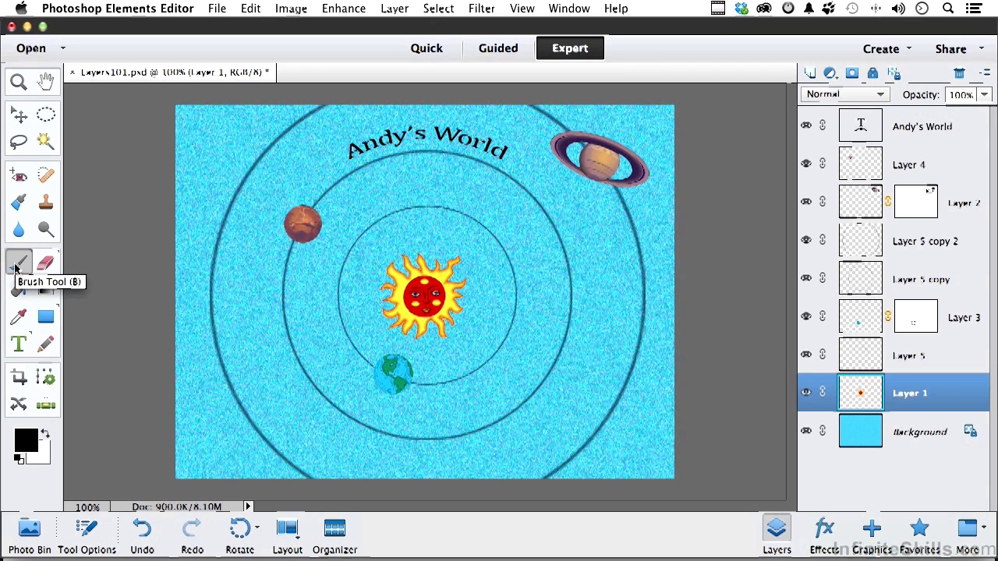
mouse_move(327, 327)
mouse_down()
mouse_move(578, 299)
mouse_move(402, 355)
mouse_move(287, 337)
mouse_move(575, 382)
mouse_move(462, 319)
mouse_move(238, 239)
mouse_move(353, 216)
mouse_move(303, 225)
mouse_move(400, 397)
mouse_move(405, 377)
mouse_move(627, 181)
mouse_move(599, 148)
mouse_move(554, 152)
mouse_move(560, 202)
mouse_move(520, 274)
mouse_up()
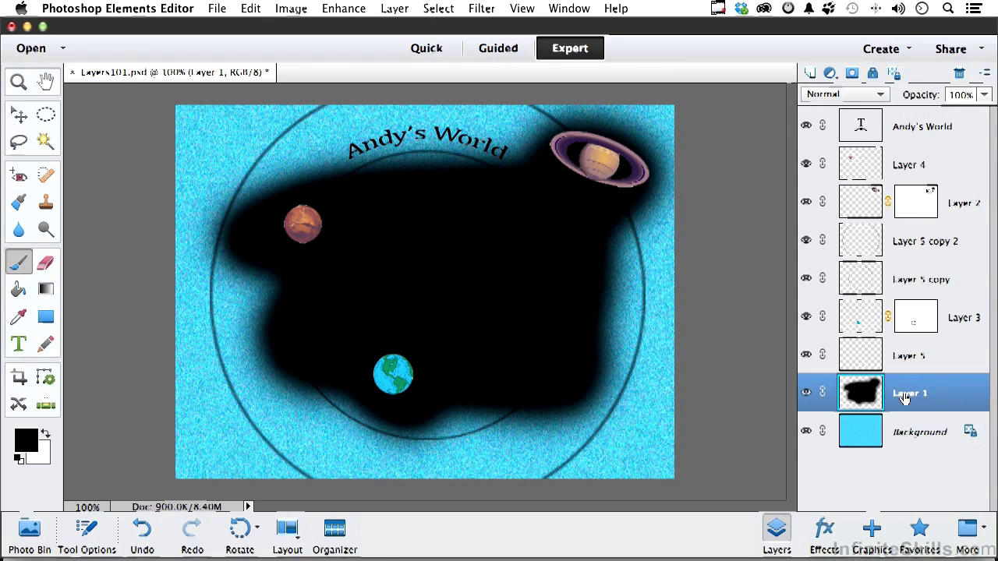
key(super+z)
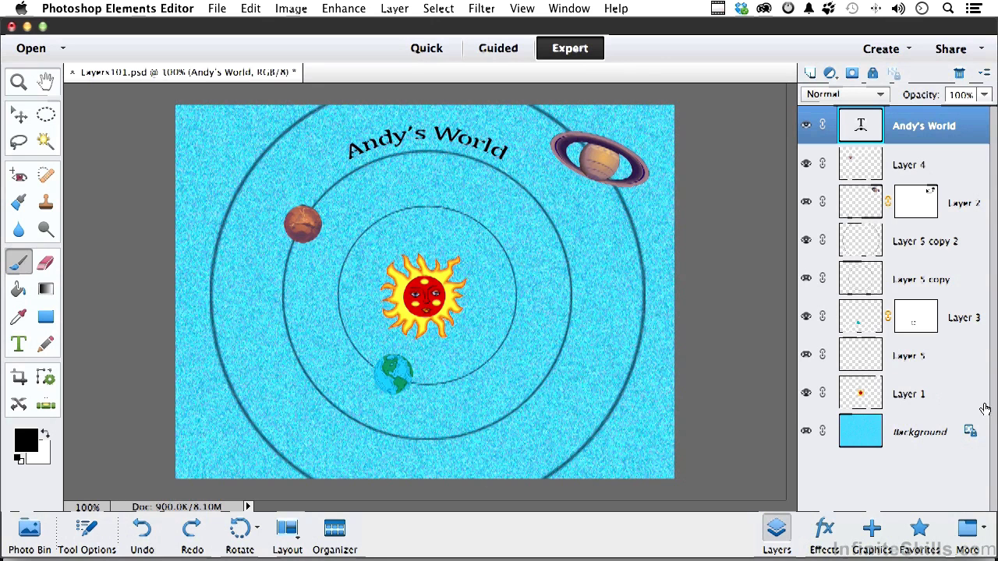
- Lock Layer 1's transparent pixels, paint over the sun, then undo the painting
click(907, 403)
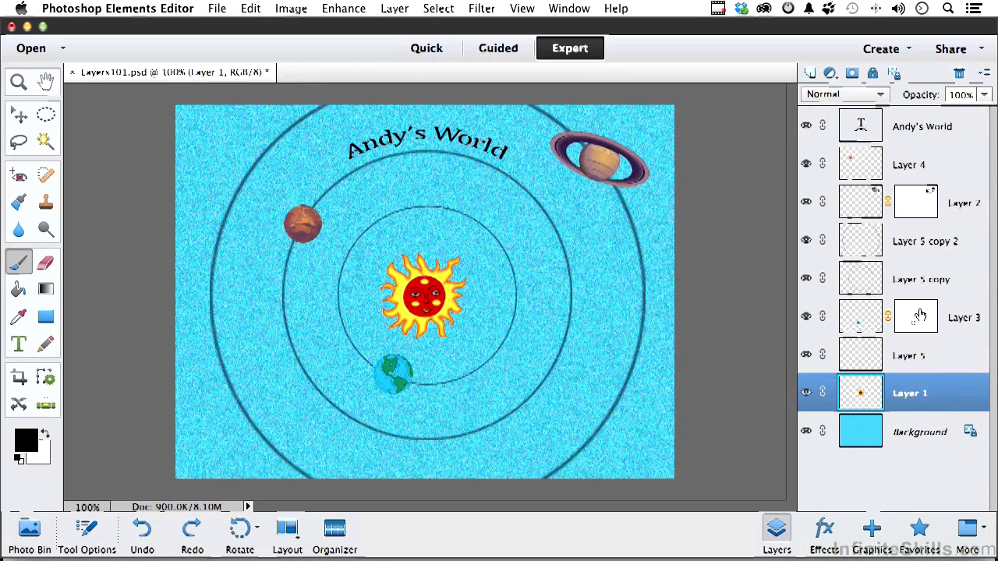
click(895, 73)
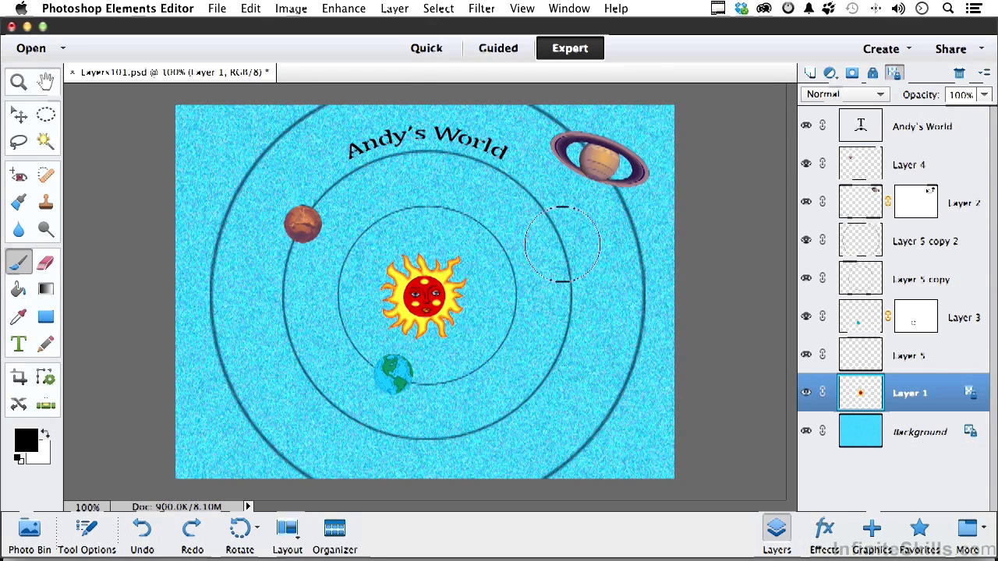
mouse_move(474, 279)
mouse_down()
mouse_move(352, 286)
mouse_move(472, 312)
mouse_move(394, 321)
mouse_move(403, 266)
mouse_up()
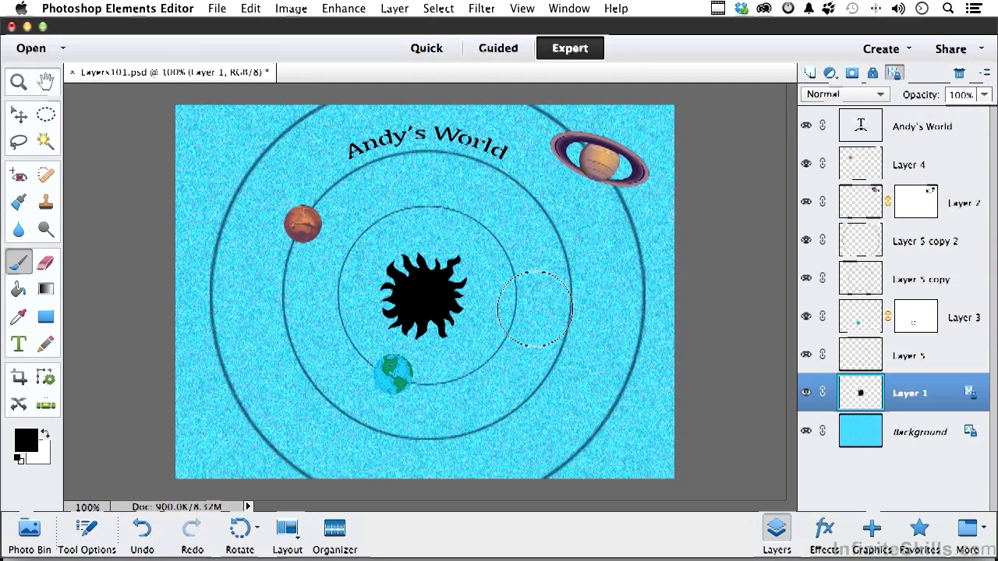
key(super+z)
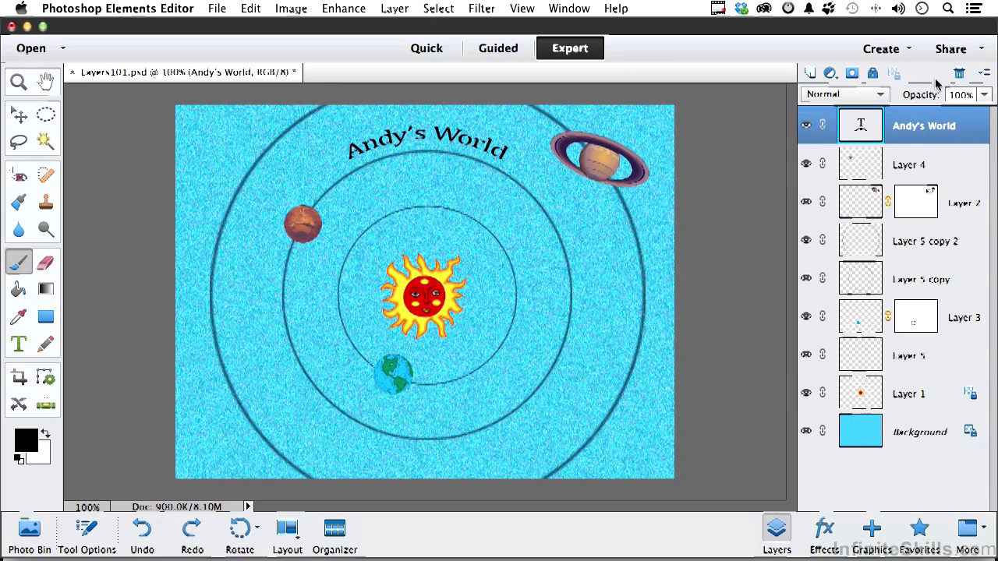
- Check the Layers panel menu, finding Simplify Layer unavailable for Layer 4
click(986, 73)
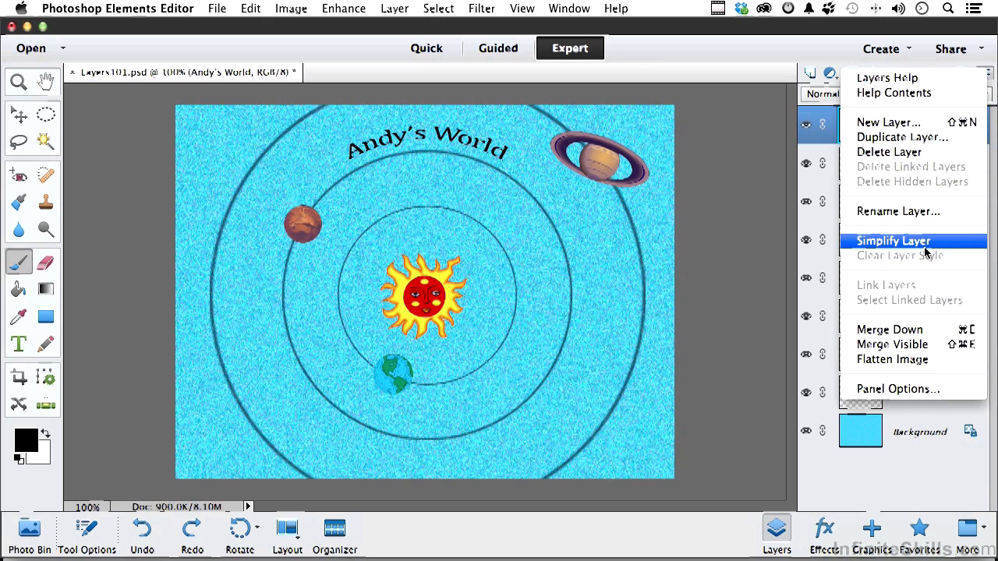
click(707, 236)
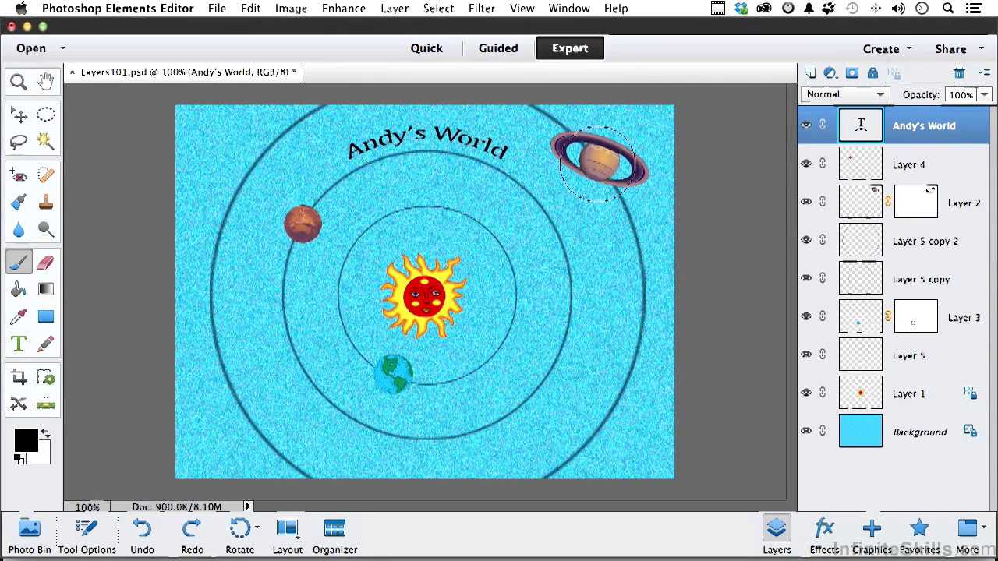
click(878, 165)
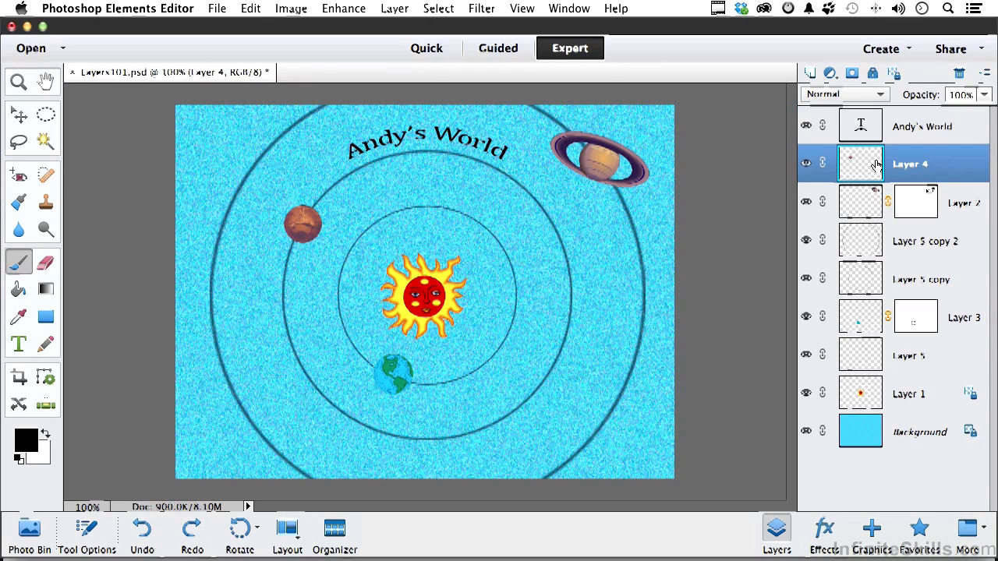
click(984, 73)
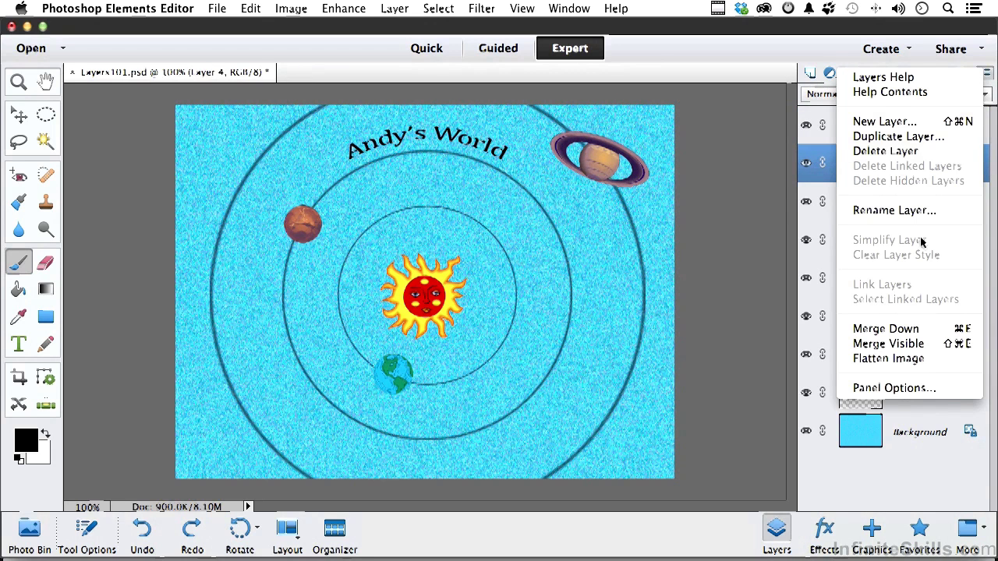
click(762, 204)
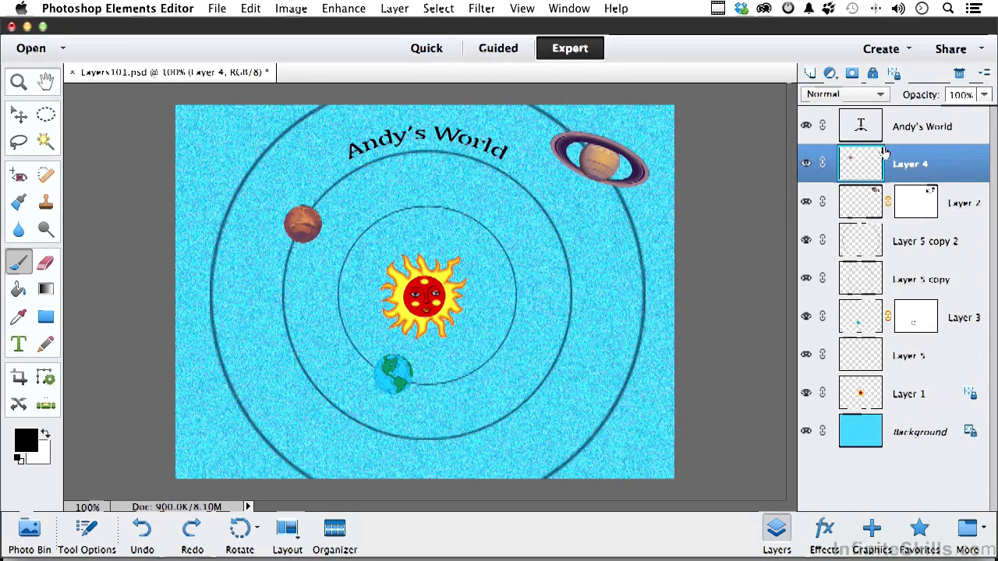
- Simplify the Andy's World text layer and close Layers101.psd, bringing up the save prompt
click(904, 129)
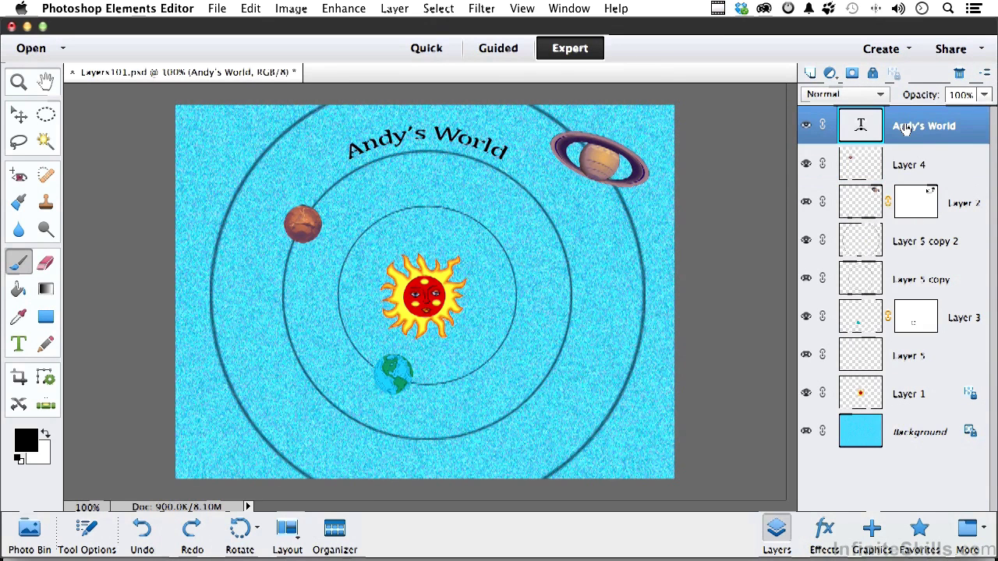
click(985, 78)
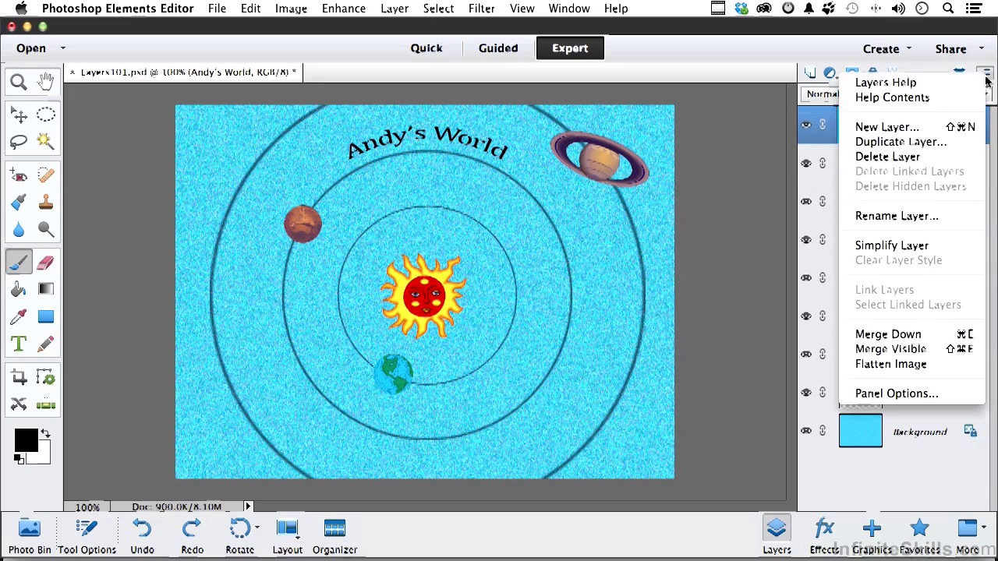
click(891, 245)
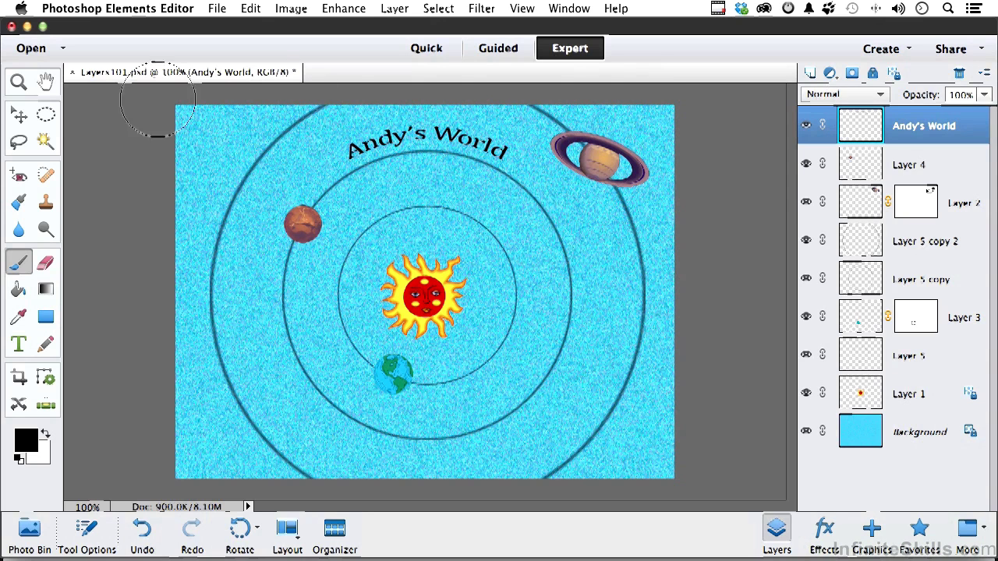
click(71, 73)
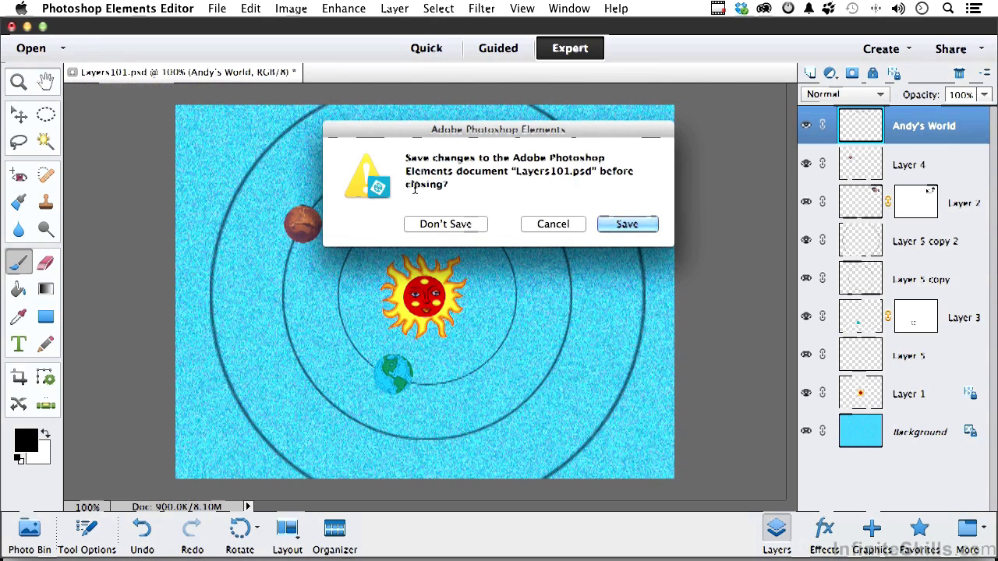